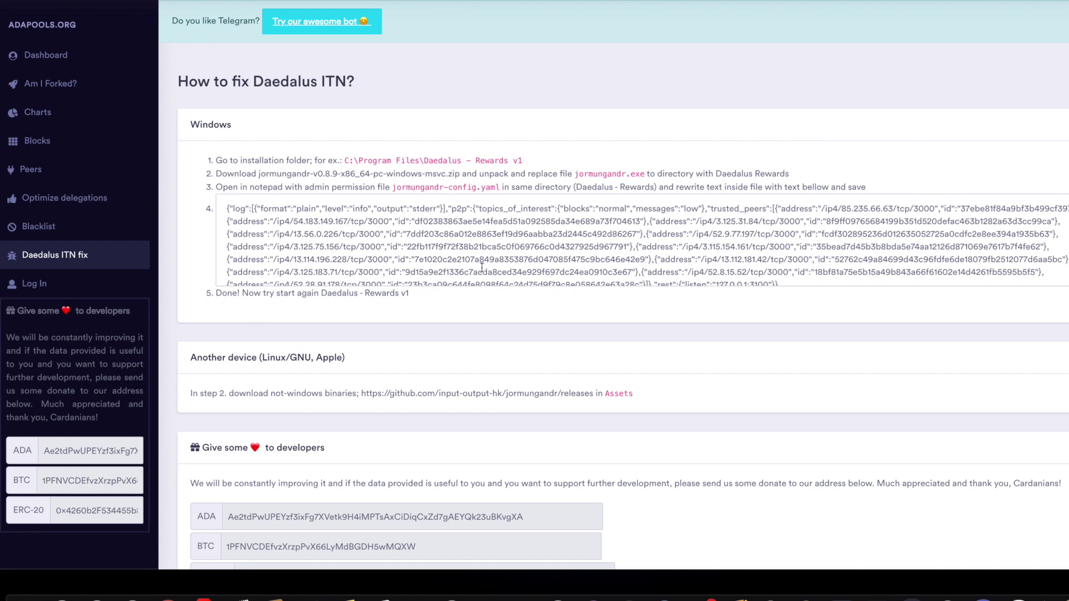
scroll(482, 268, "down", 2)
scroll(482, 268, "up", 2)
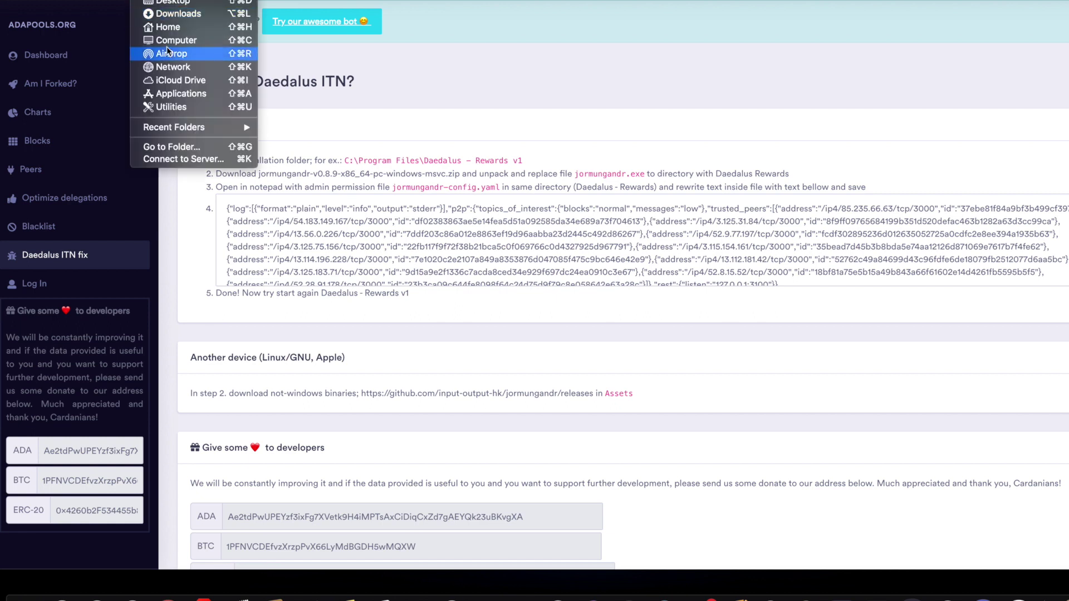
- From Applications, show the Daedalus - Rewards v1 package contents and open its Contents folder
left_click(169, 93)
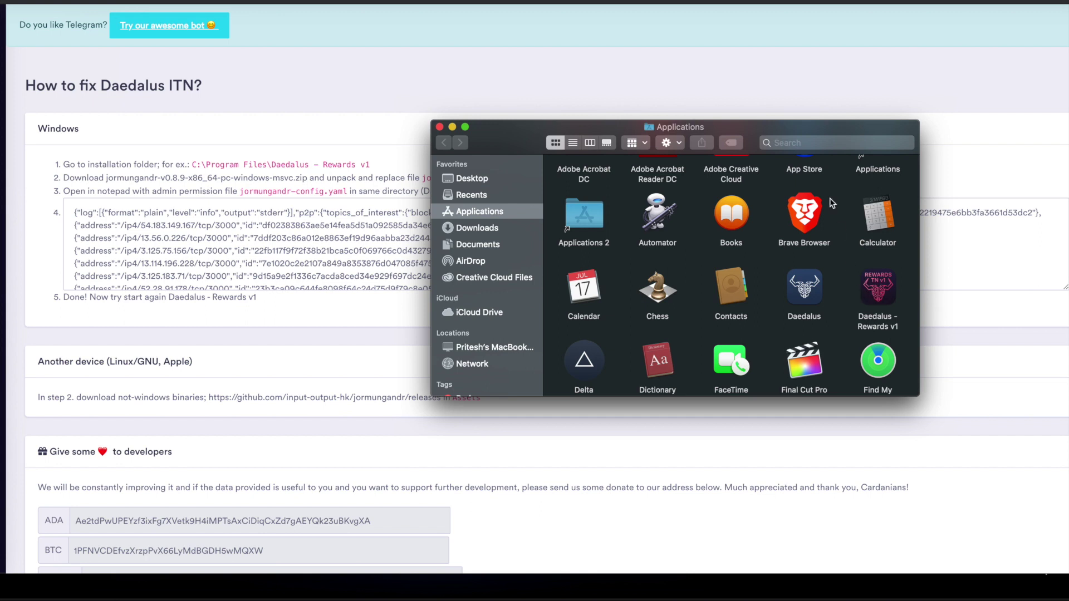
left_click_drag(784, 129, 884, 64)
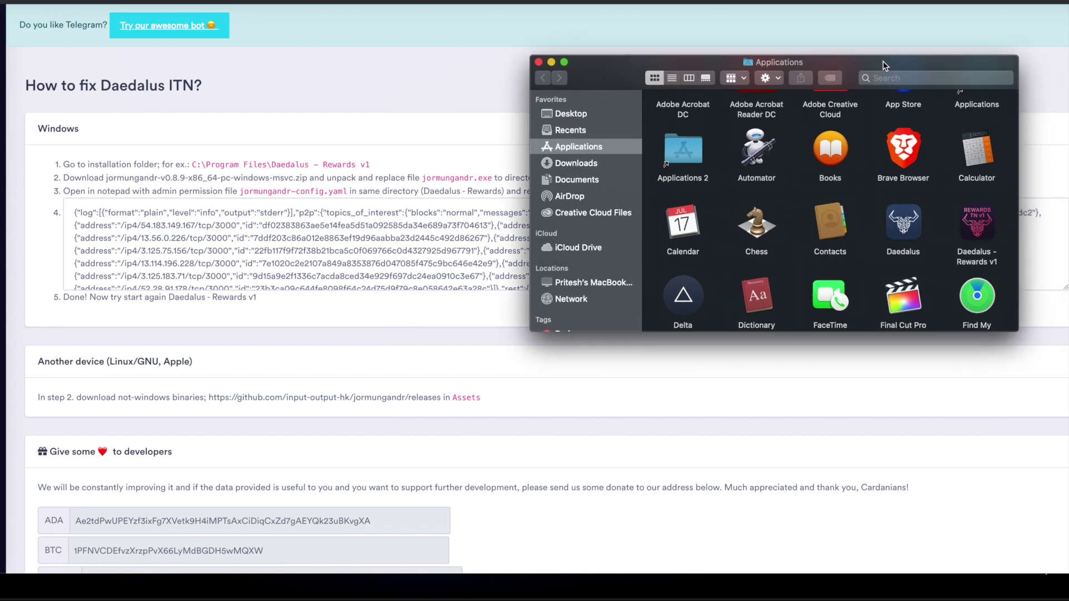
right_click(975, 225)
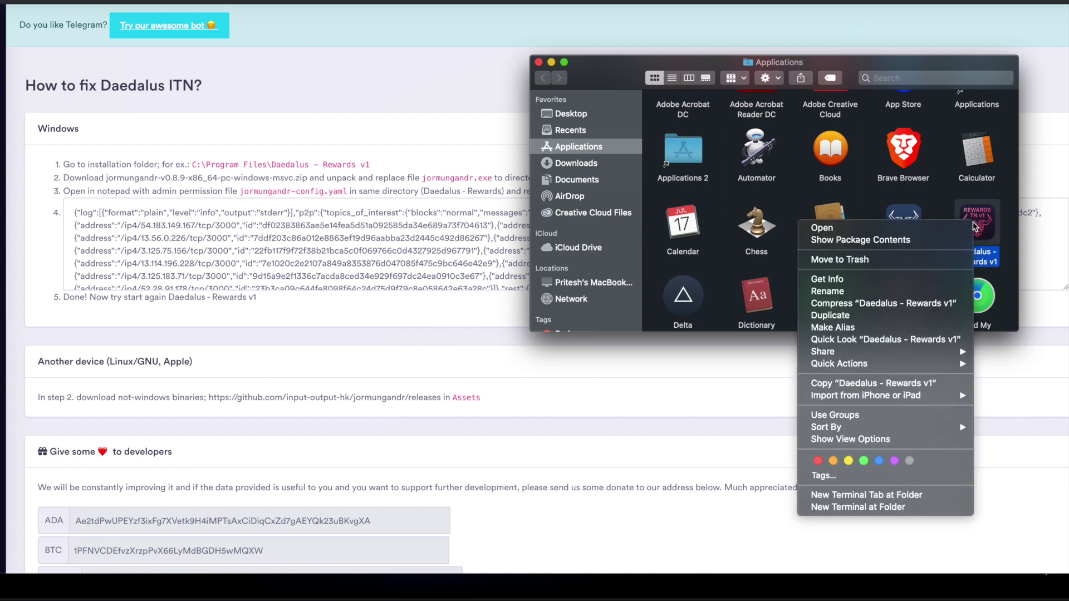
left_click(886, 242)
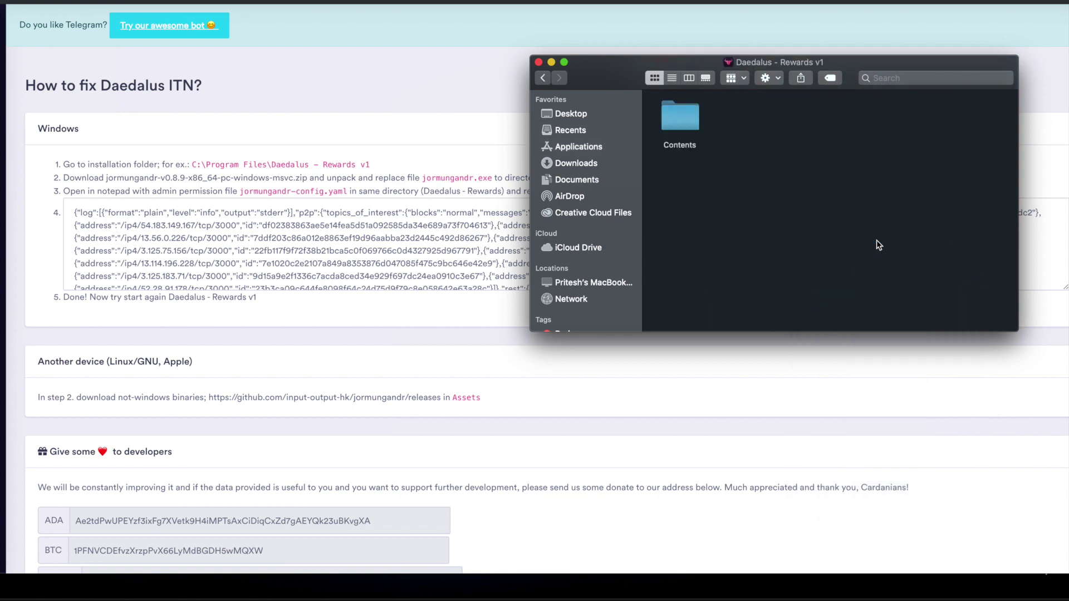
double_click(687, 115)
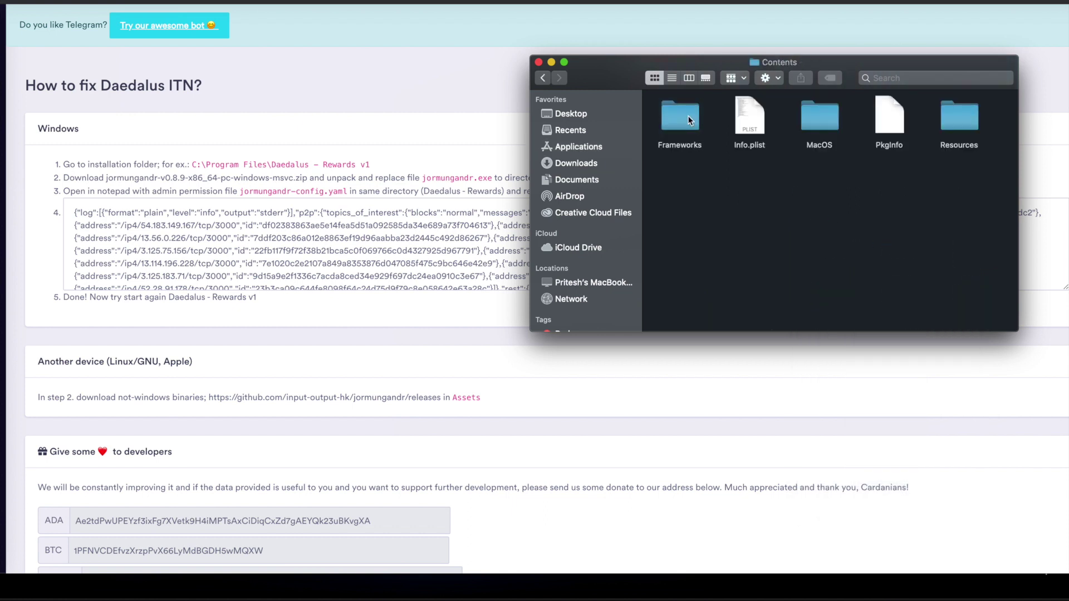
- Open the MacOS folder and position its window beside the browser to view jormungandr files
double_click(823, 116)
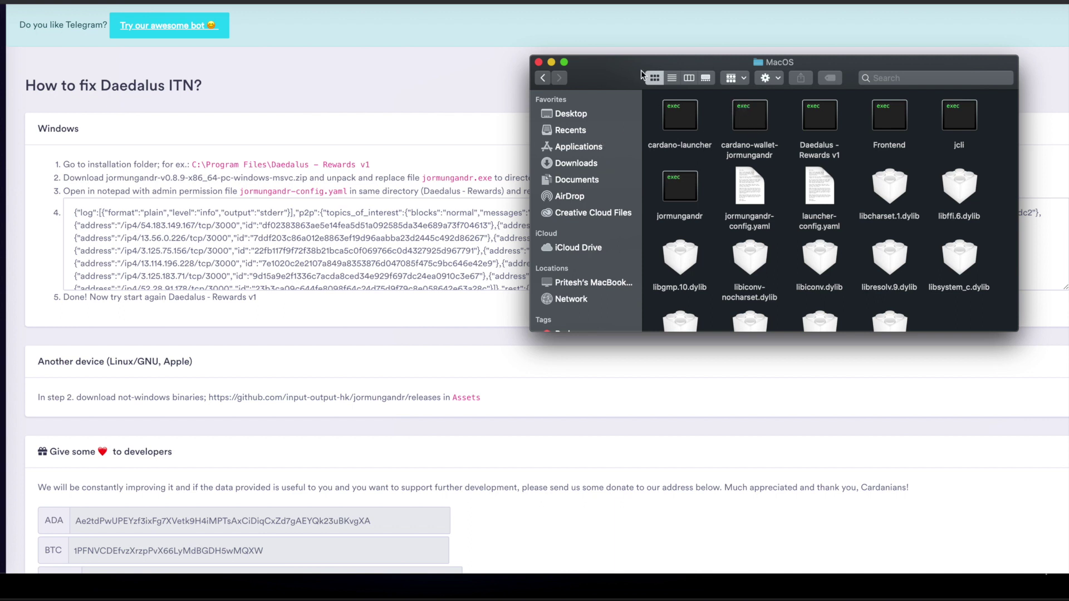
left_click_drag(617, 74, 671, 33)
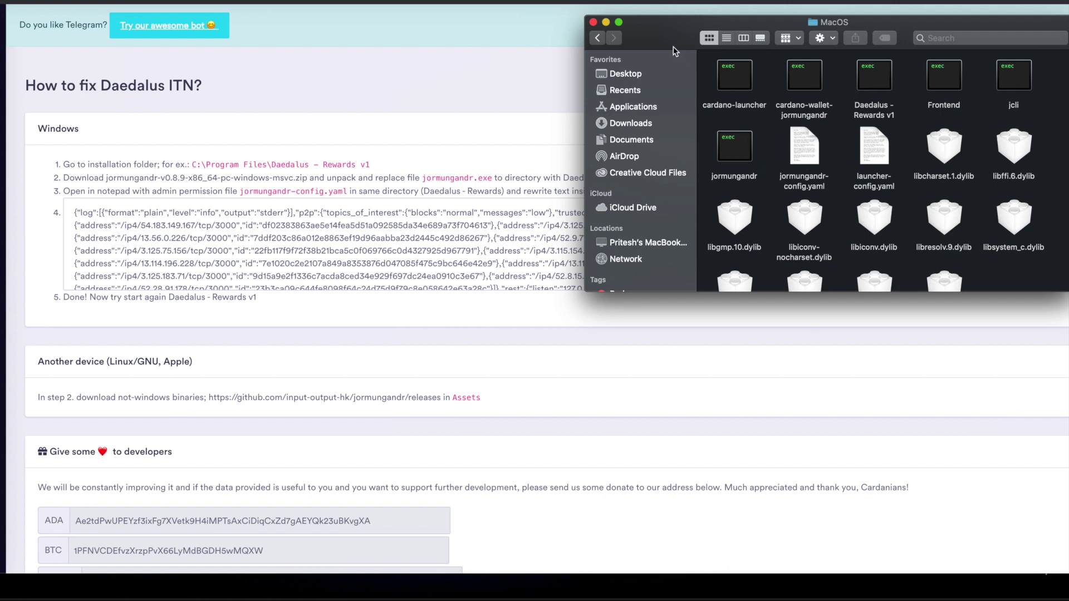
left_click_drag(677, 46, 623, 220)
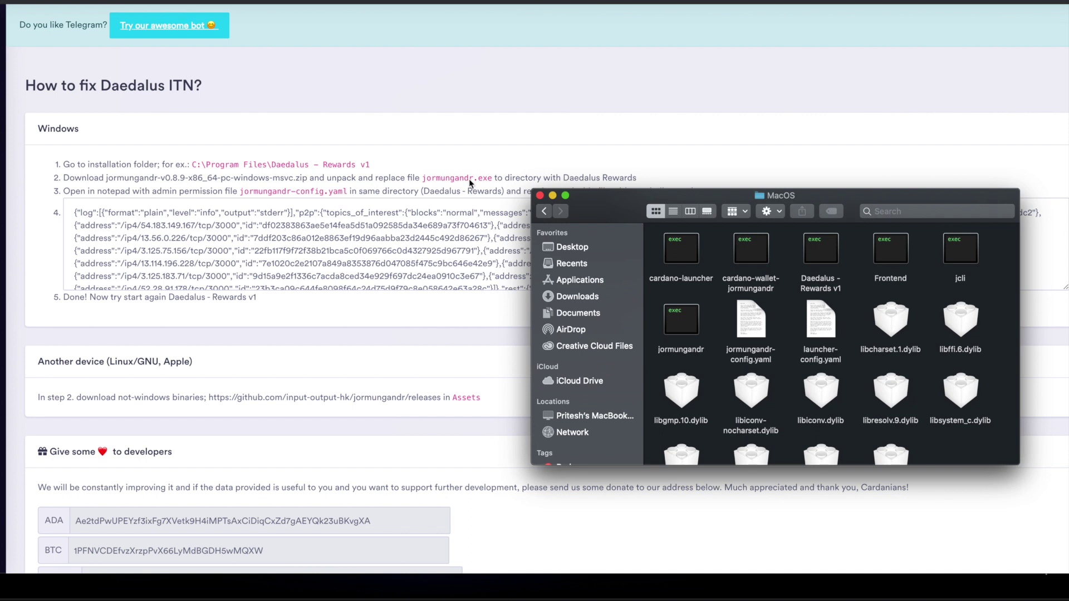
scroll(412, 157, "down", 4)
scroll(410, 156, "down", 2)
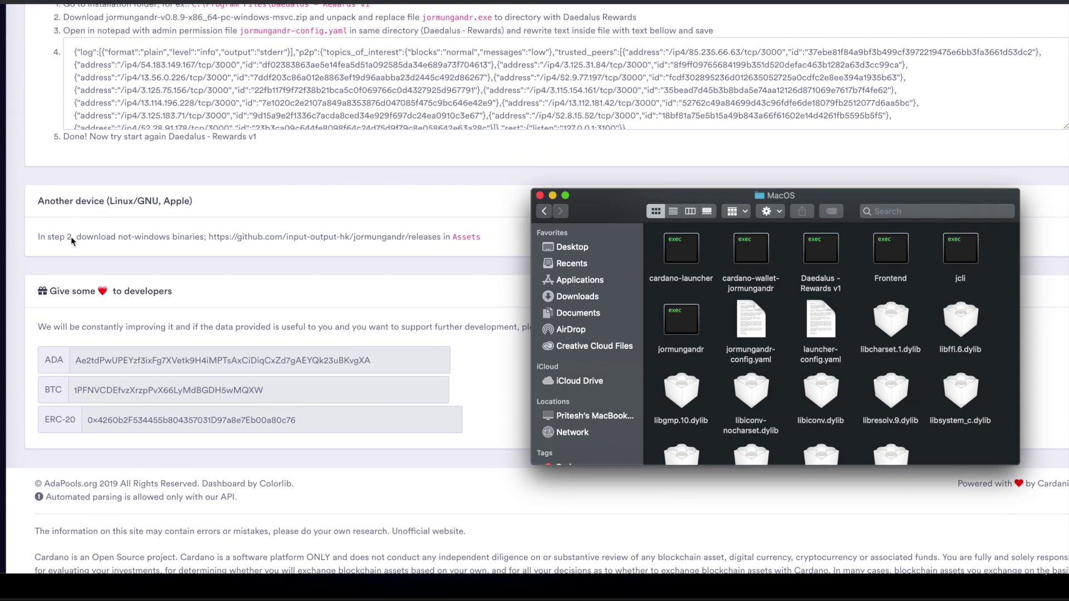
- Download jormungandr-v0.8.9-x86_64-apple-darwin.tar.gz from the GitHub releases Assets list
left_click(325, 239)
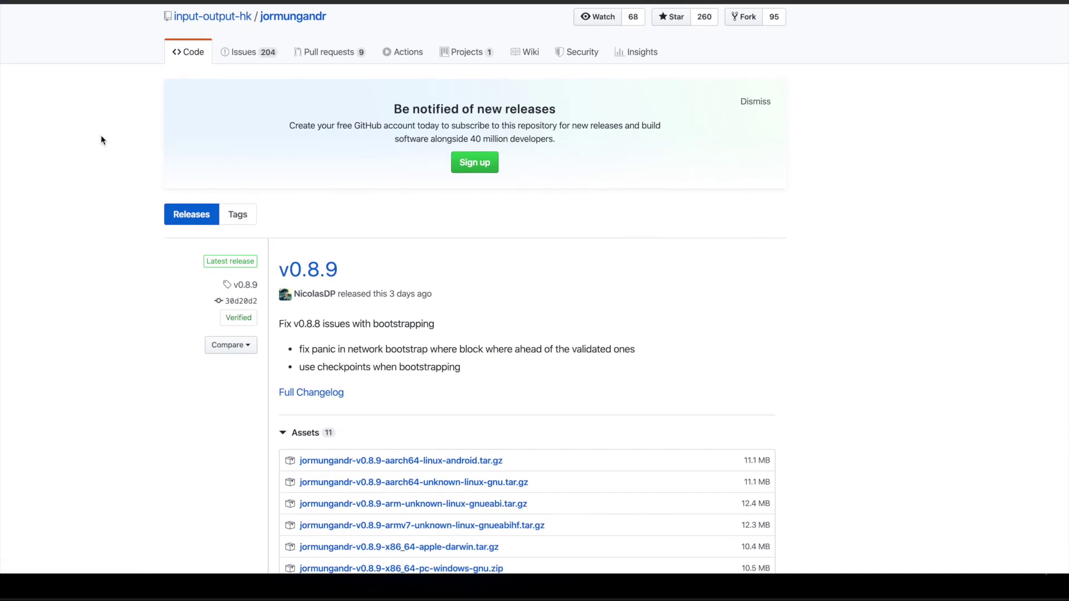
scroll(101, 138, "down", 3)
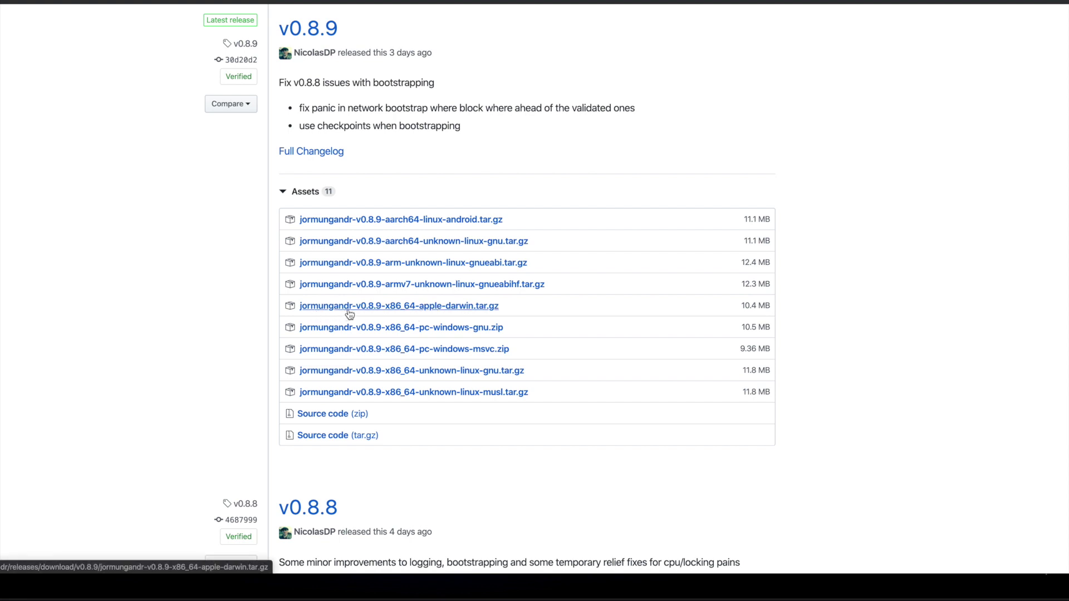
left_click(375, 314)
- Get the apple-darwin v0.8.9 download open as a folder showing jcli and jormungandr
left_click(430, 312)
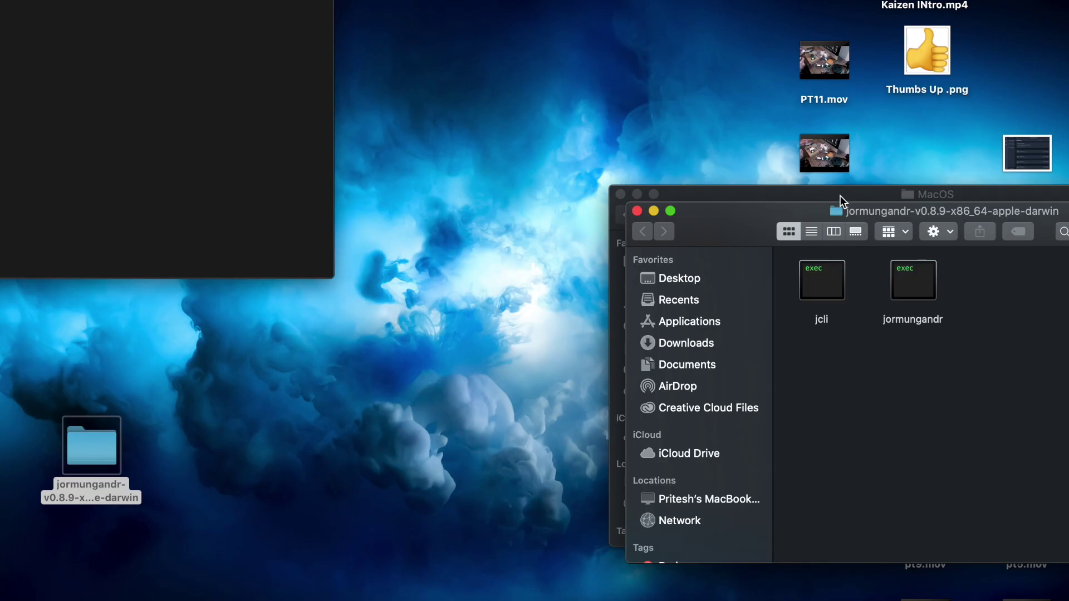
- Replace the MacOS folder's jormungandr with the v0.8.9 binary, then close the download window
left_click_drag(839, 195, 229, 74)
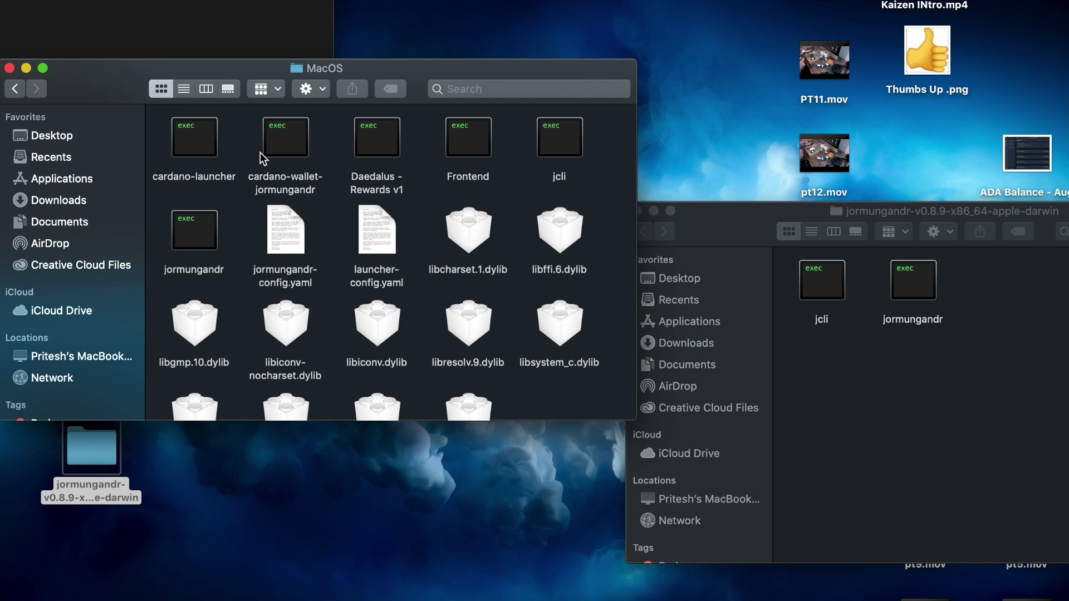
left_click(206, 230)
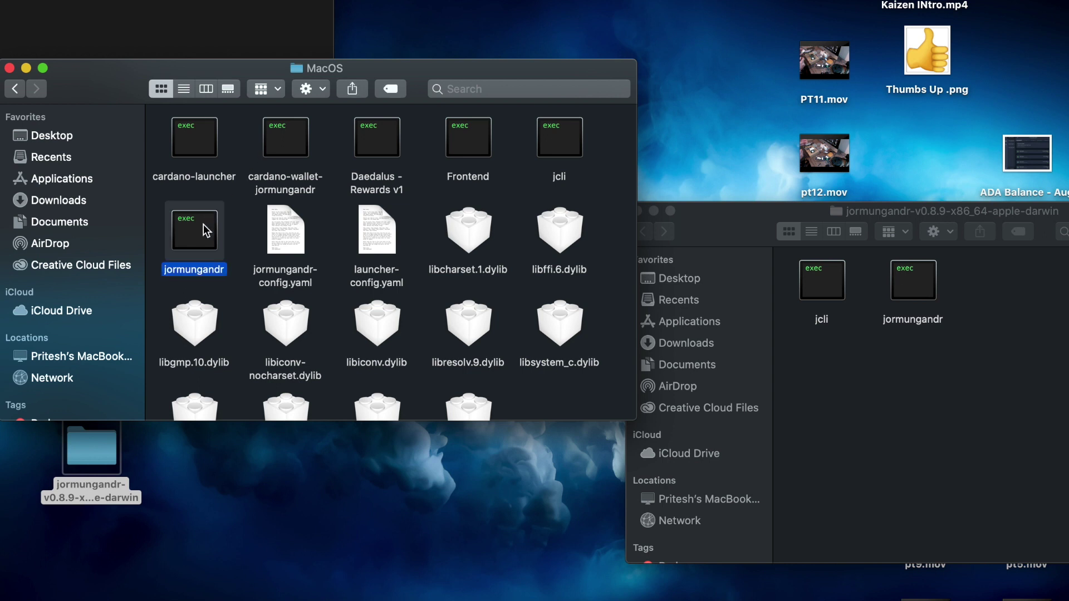
left_click_drag(206, 230, 590, 339)
left_click_drag(869, 389, 232, 273)
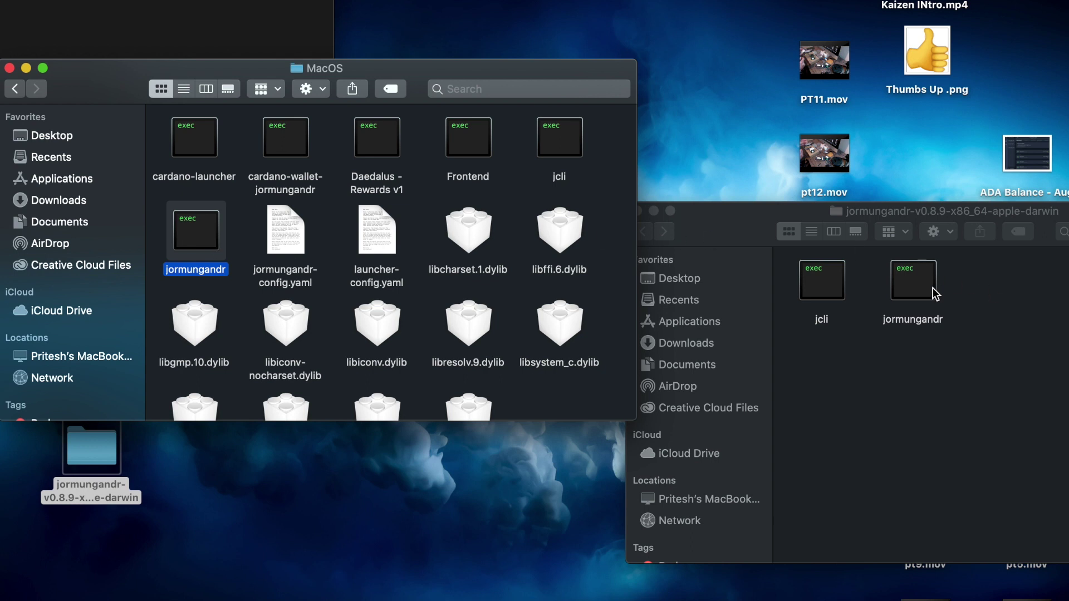
left_click_drag(926, 292, 1000, 253)
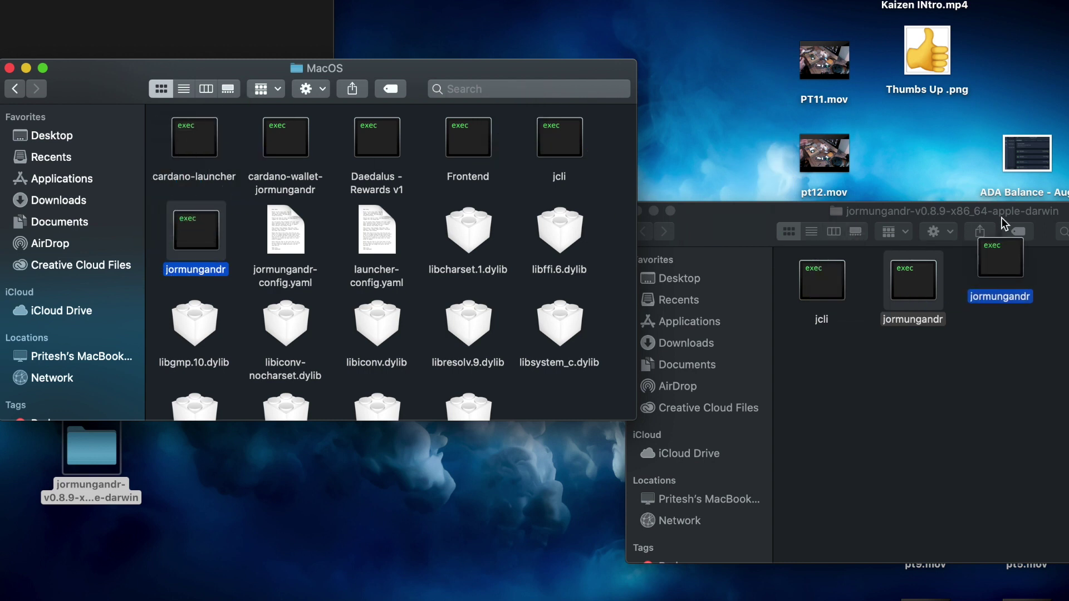
left_click(718, 228)
left_click(654, 211)
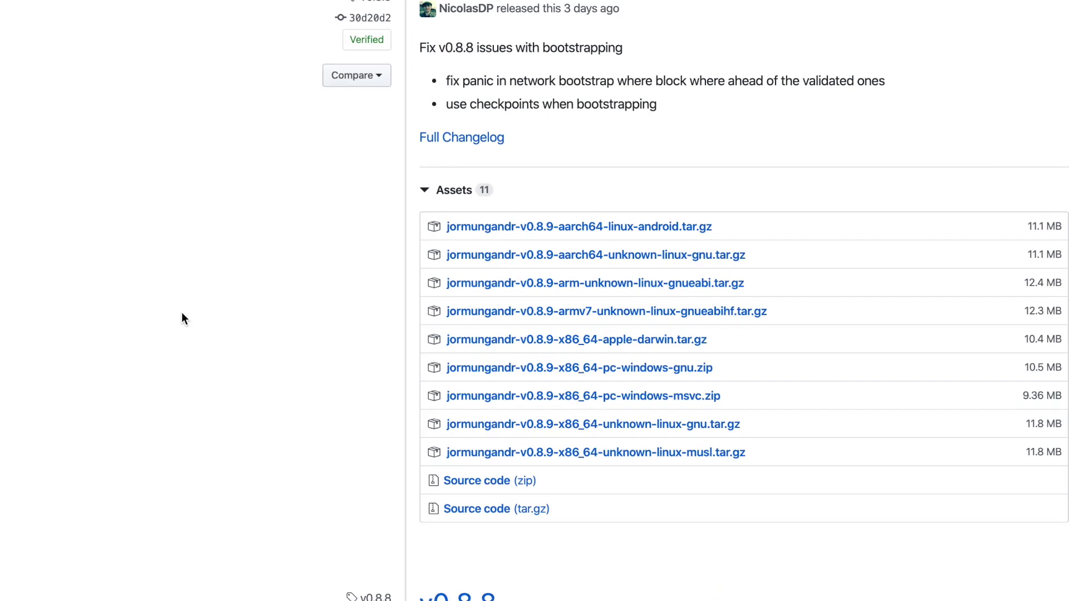
- Scroll back up the adapools.org Daedalus ITN fix guide
scroll(182, 312, "up", 3)
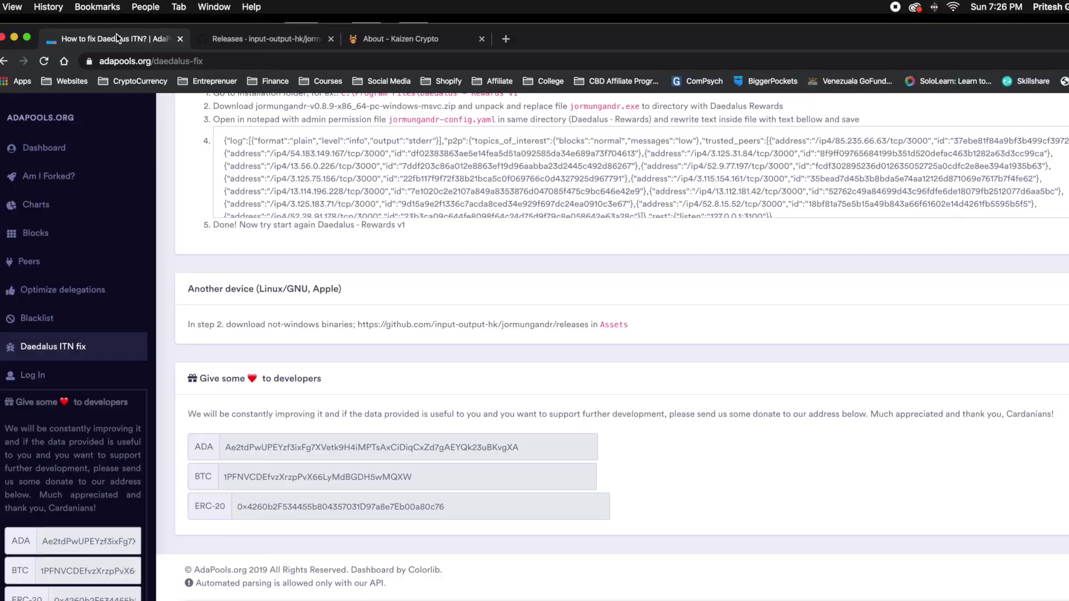
scroll(236, 212, "up", 5)
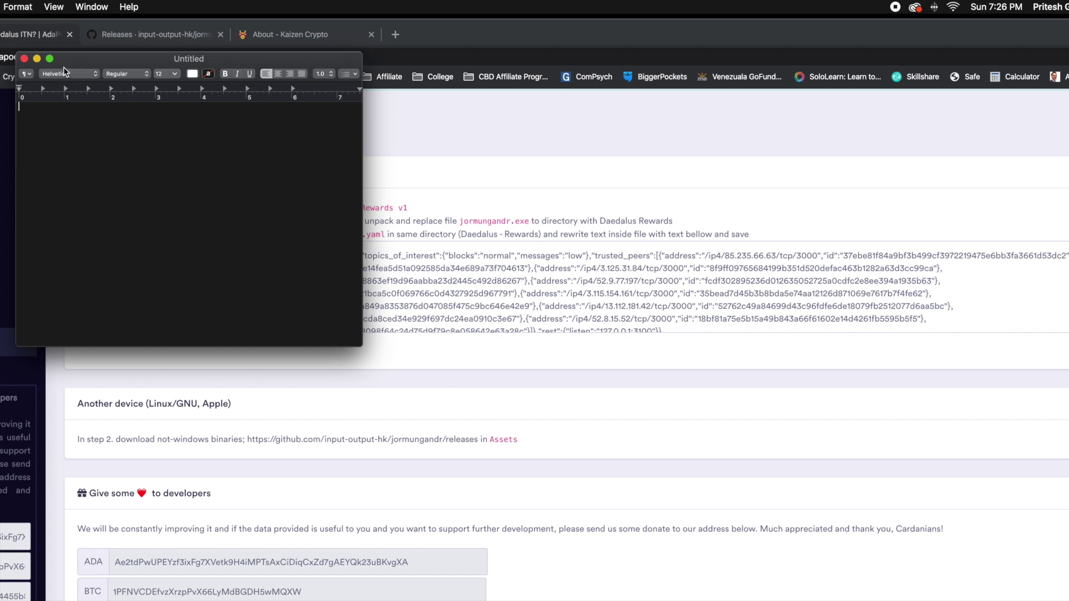
- Copy the trusted-peers JSON config from the adapools page and paste it into the Untitled document
left_click_drag(71, 63, 737, 99)
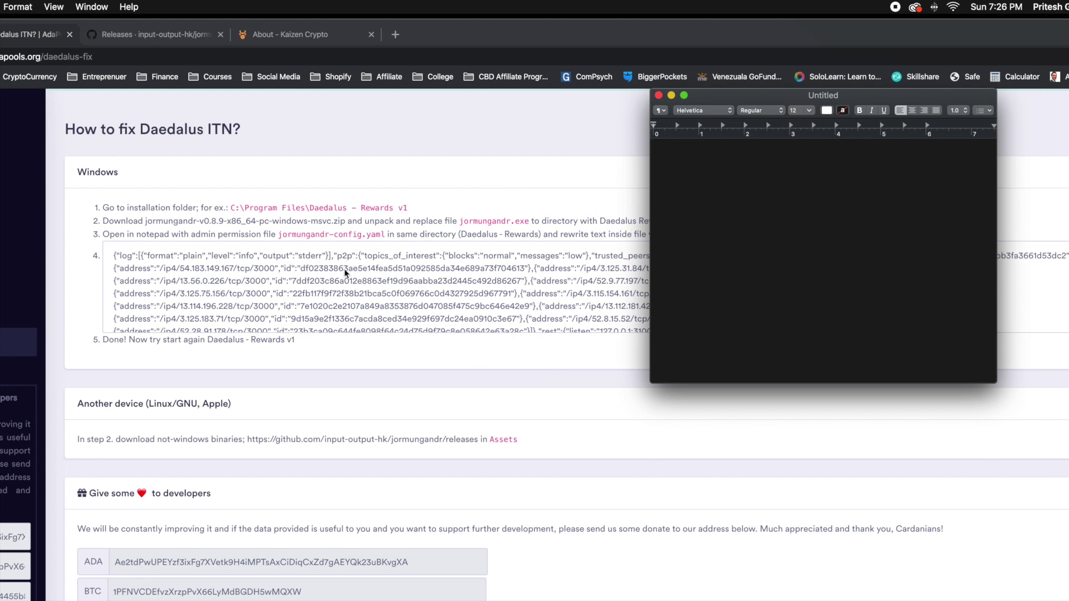
left_click(313, 265)
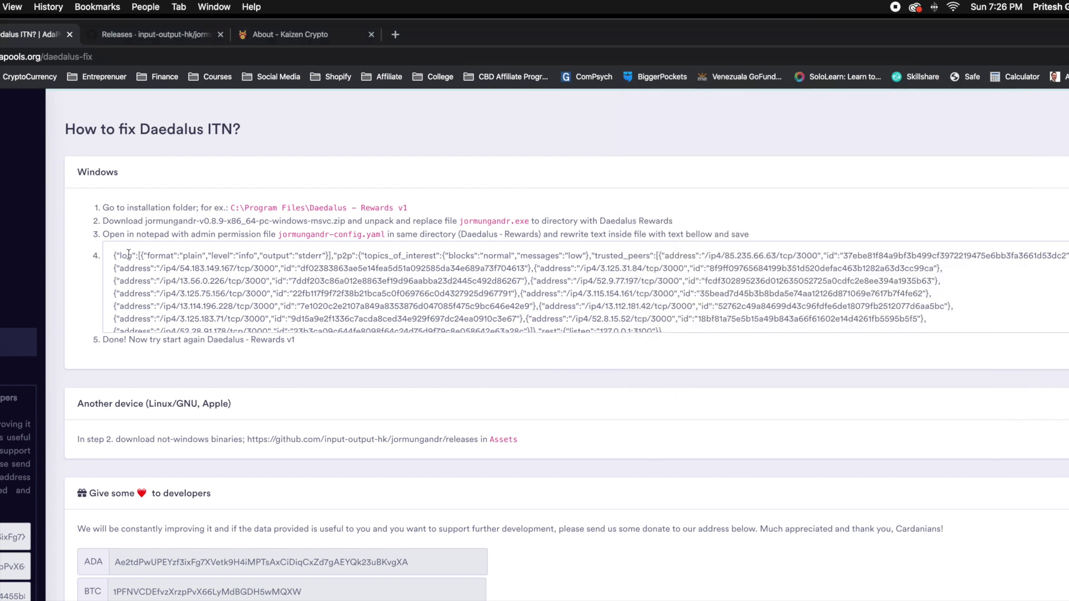
scroll(403, 352, "down", 4)
scroll(446, 212, "up", 3)
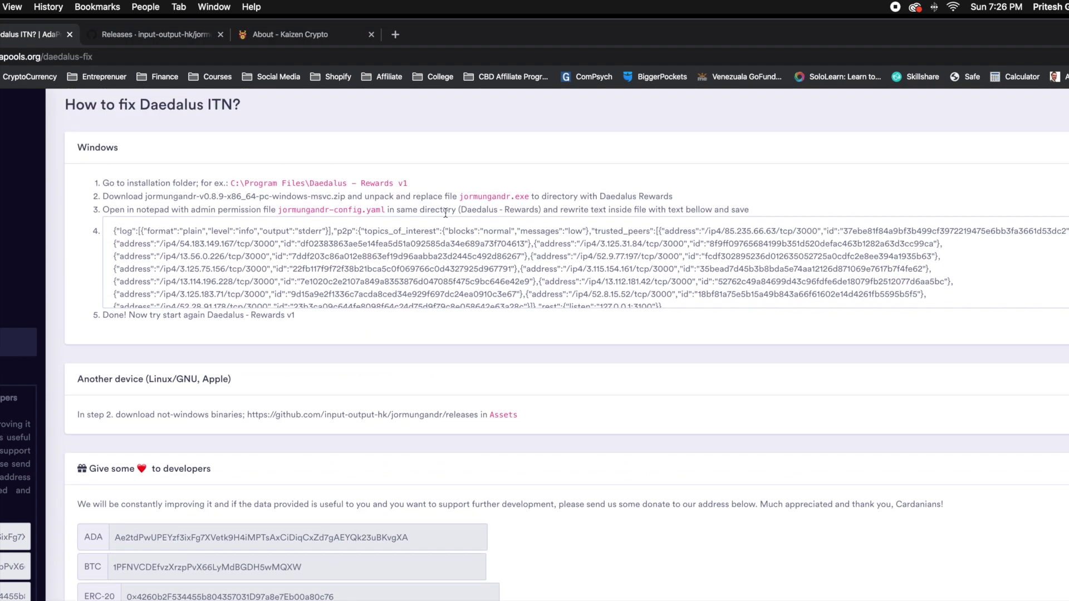
scroll(613, 262, "down", 2)
left_click(698, 283)
left_click_drag(699, 283, 365, 198)
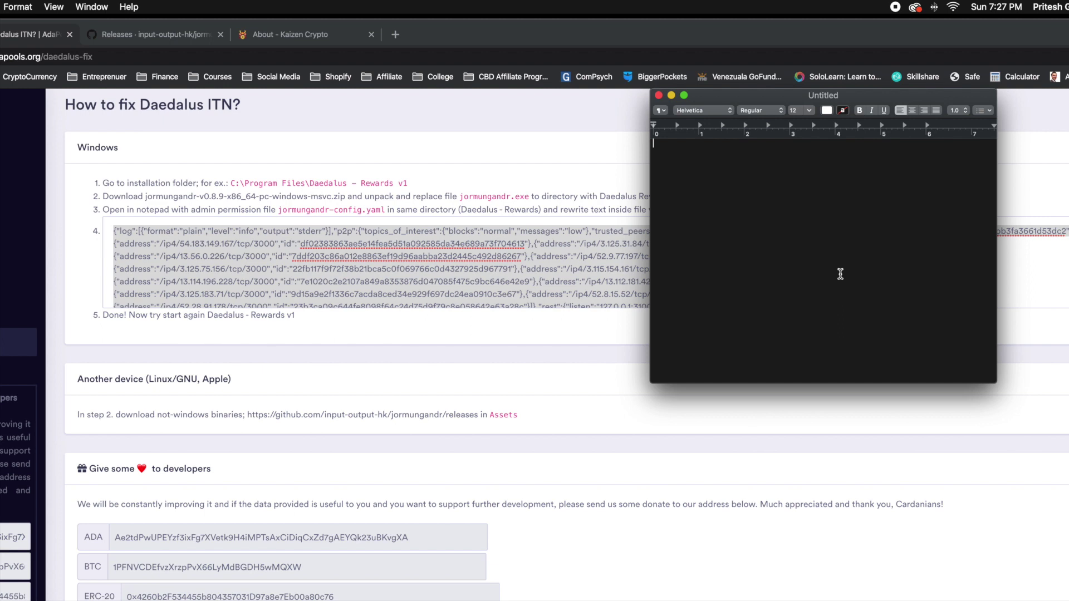
key("super+v")
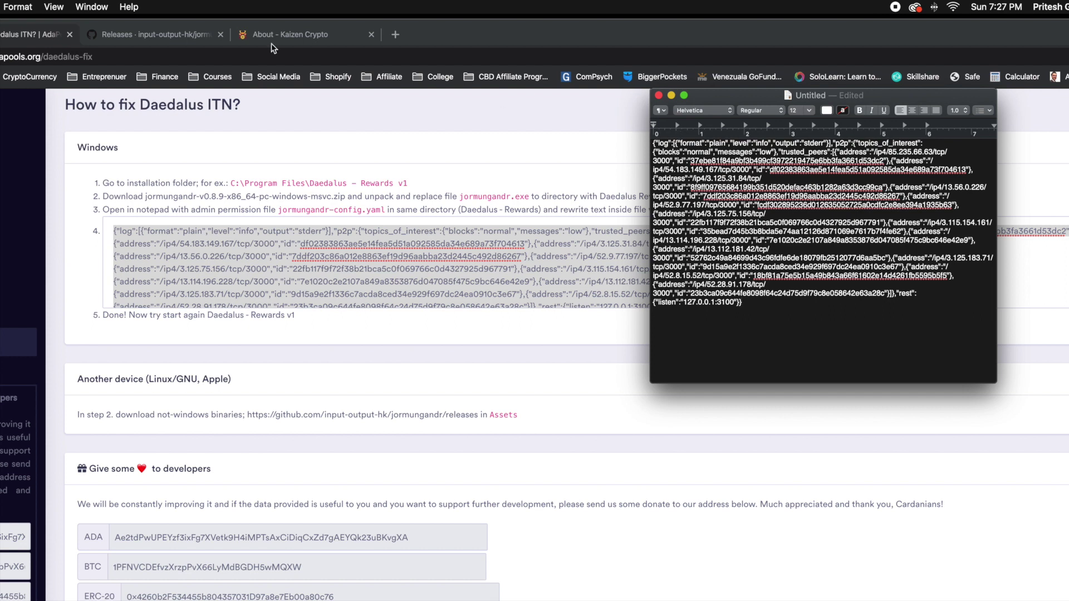
- Turn the pasted config into plain text via Make Plain Text, then return to the document
left_click(2, 12)
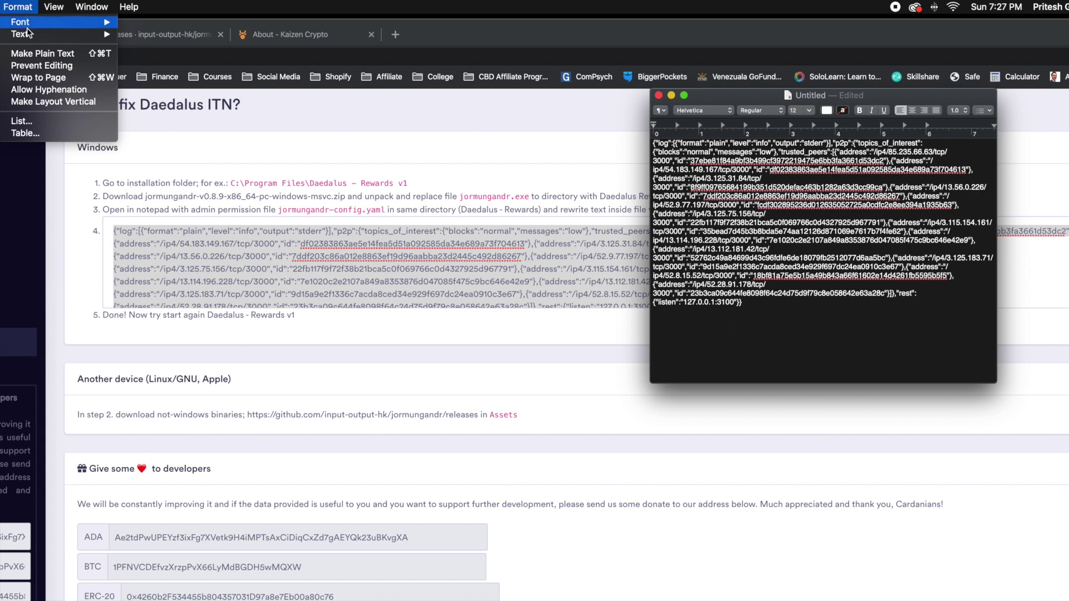
left_click(33, 55)
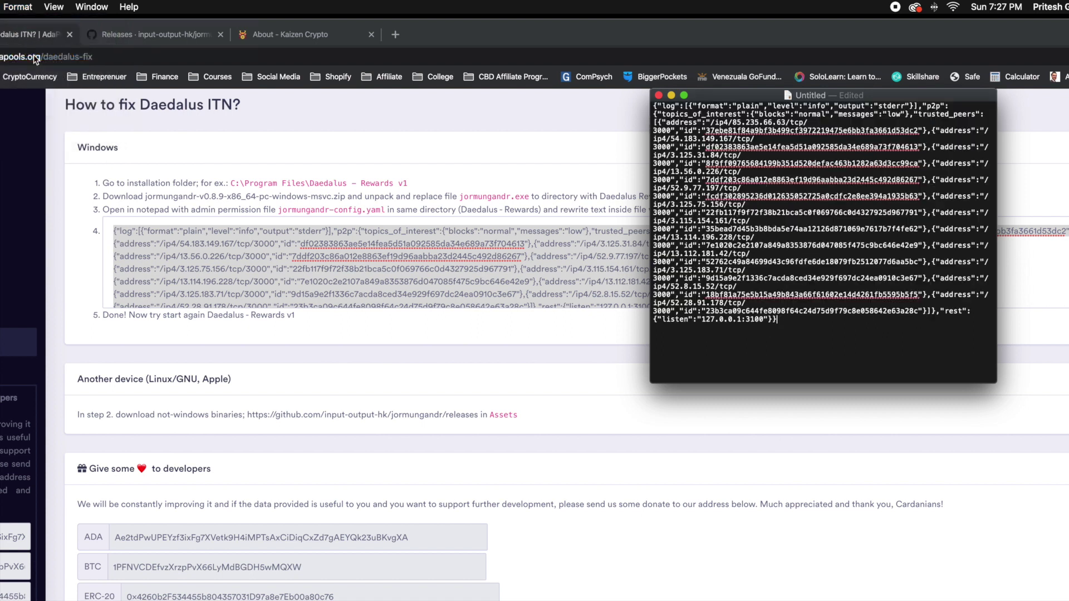
left_click(25, 8)
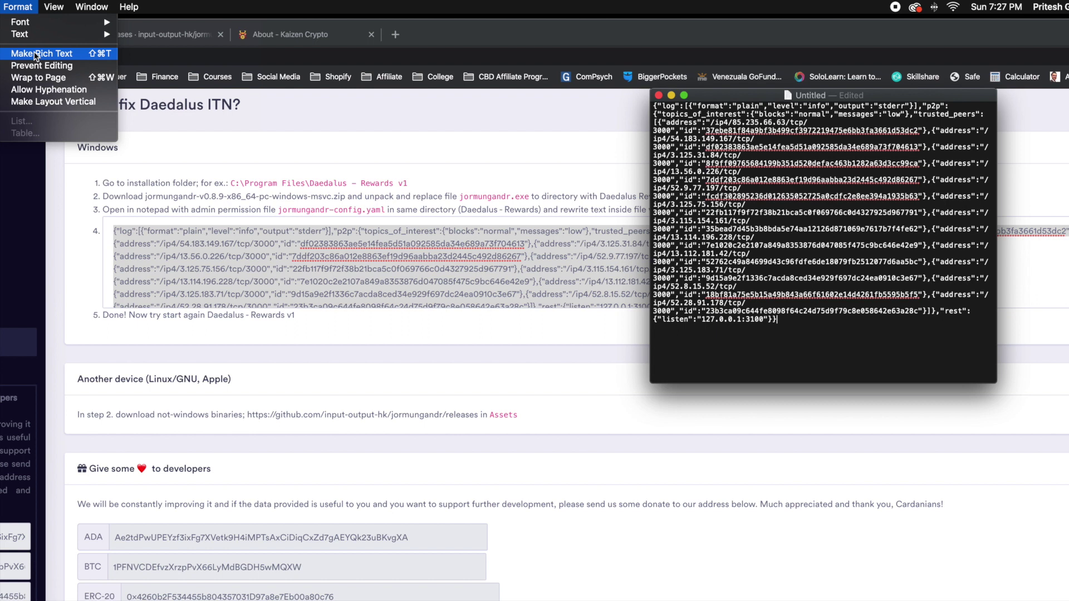
left_click(787, 333)
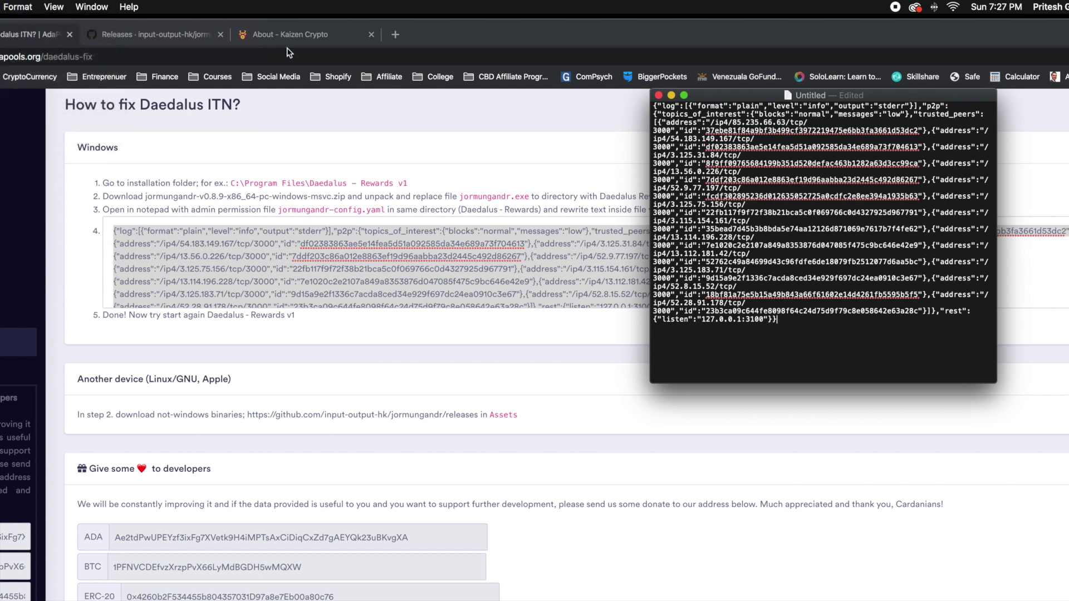
left_click(0, 7)
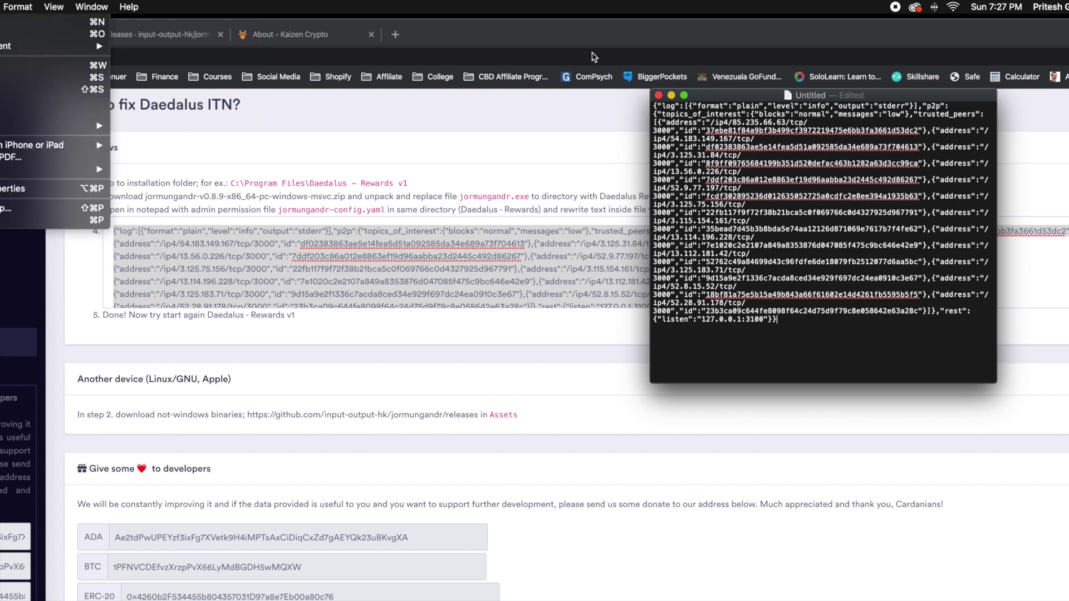
left_click(630, 97)
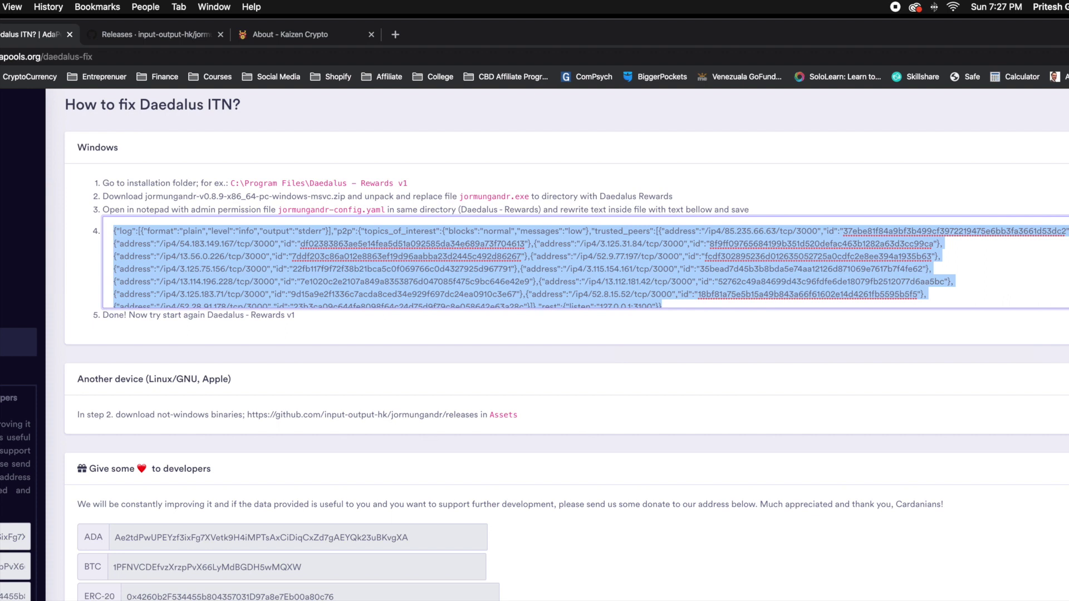
key("super+Tab")
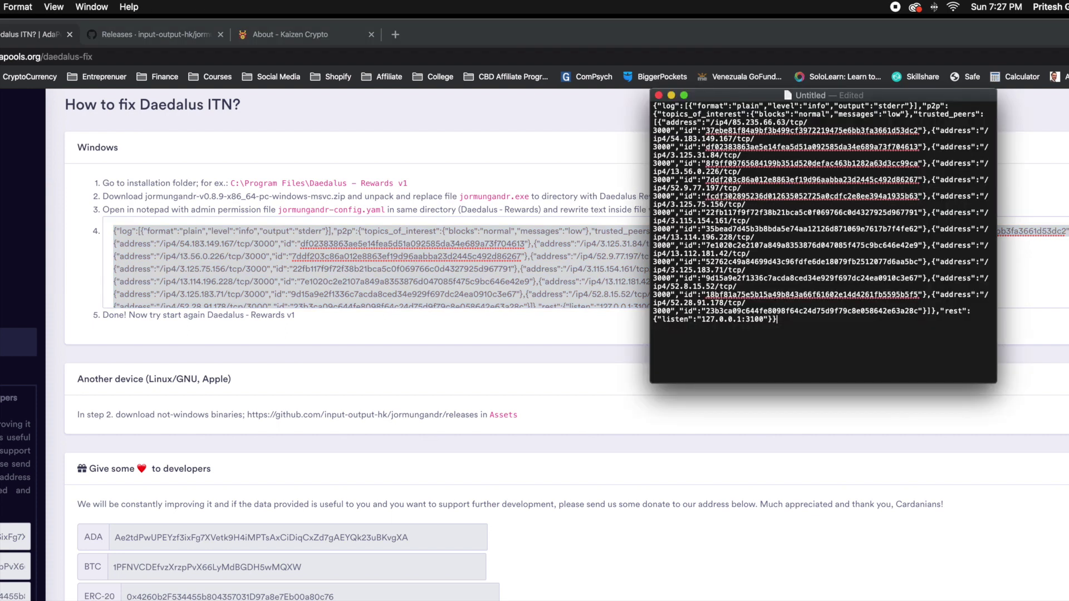
- Save the document to the Desktop as jormungandr-config.yaml without a .txt extension
left_click(658, 95)
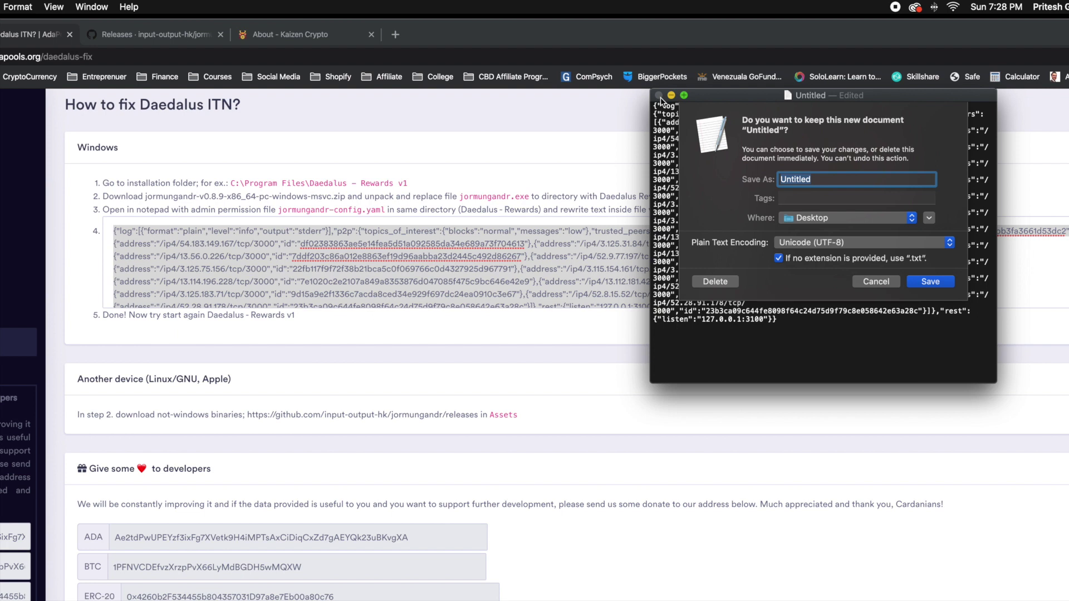
type("jormungandr-config.")
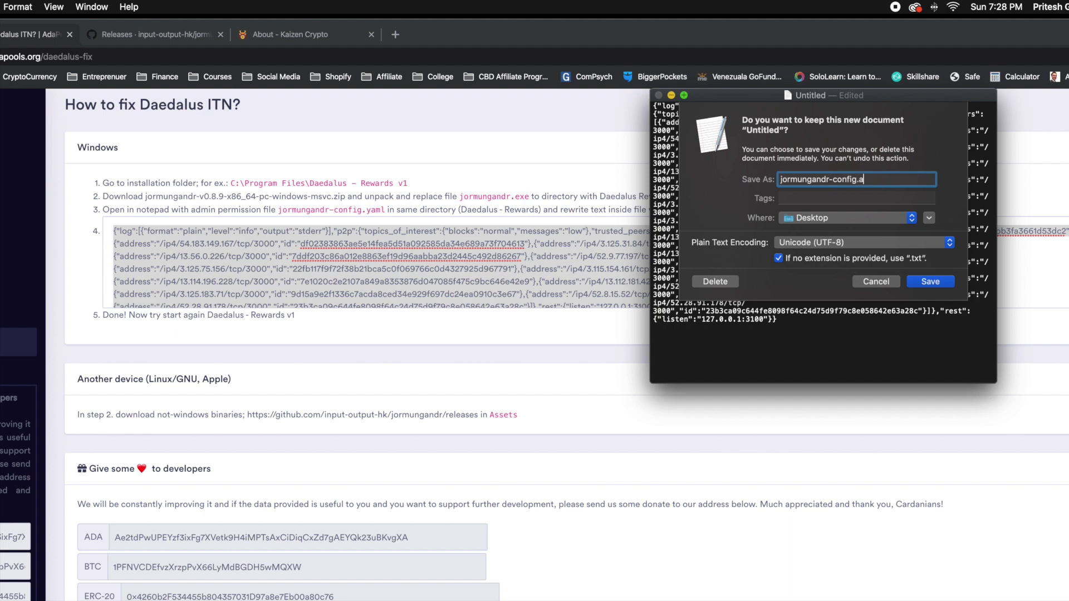
type("yaml")
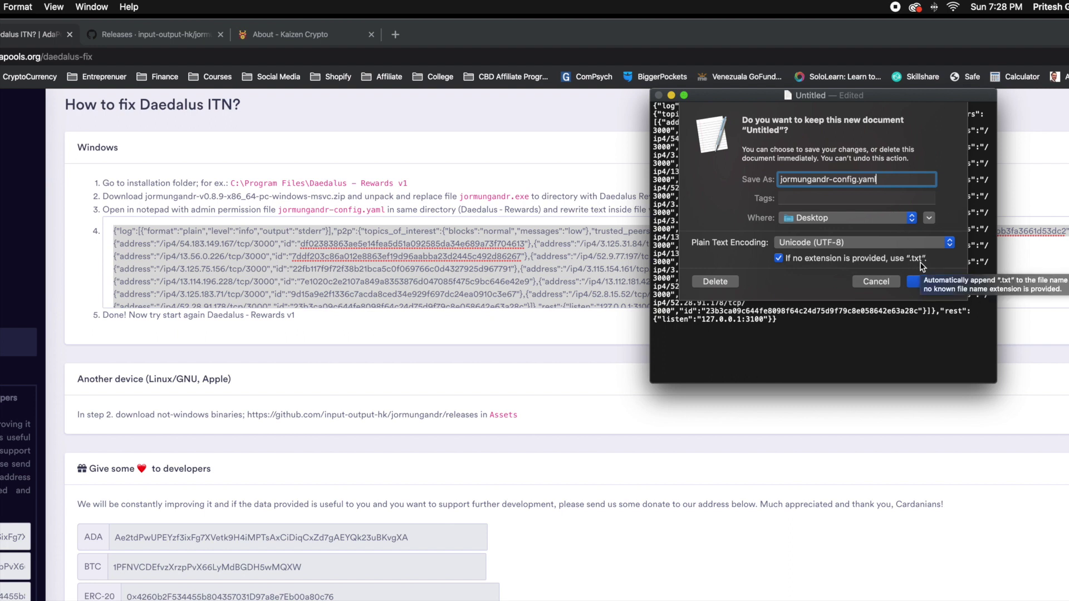
left_click(779, 258)
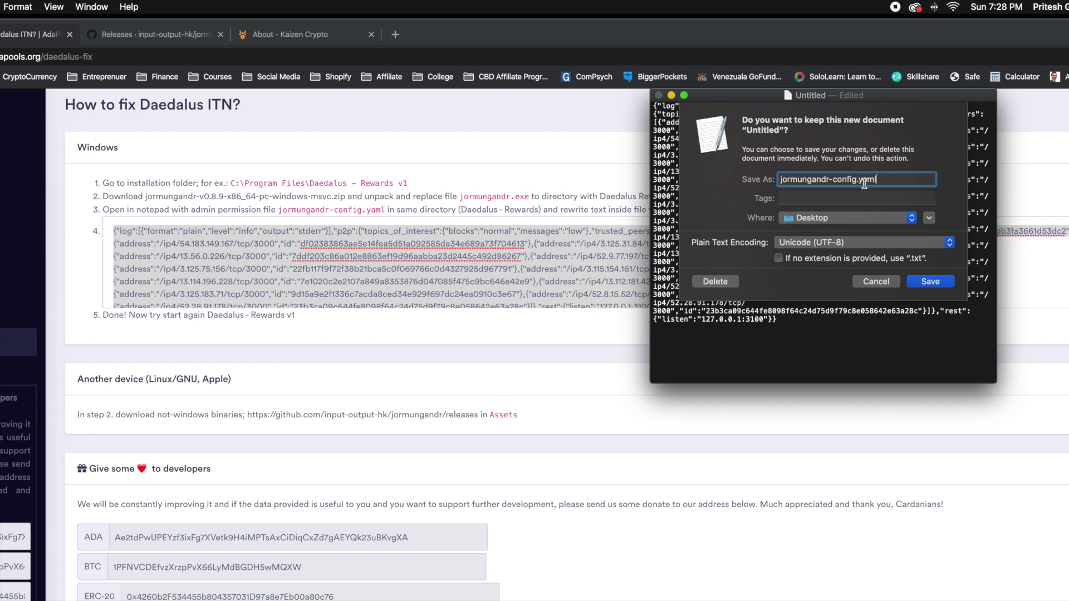
left_click(928, 282)
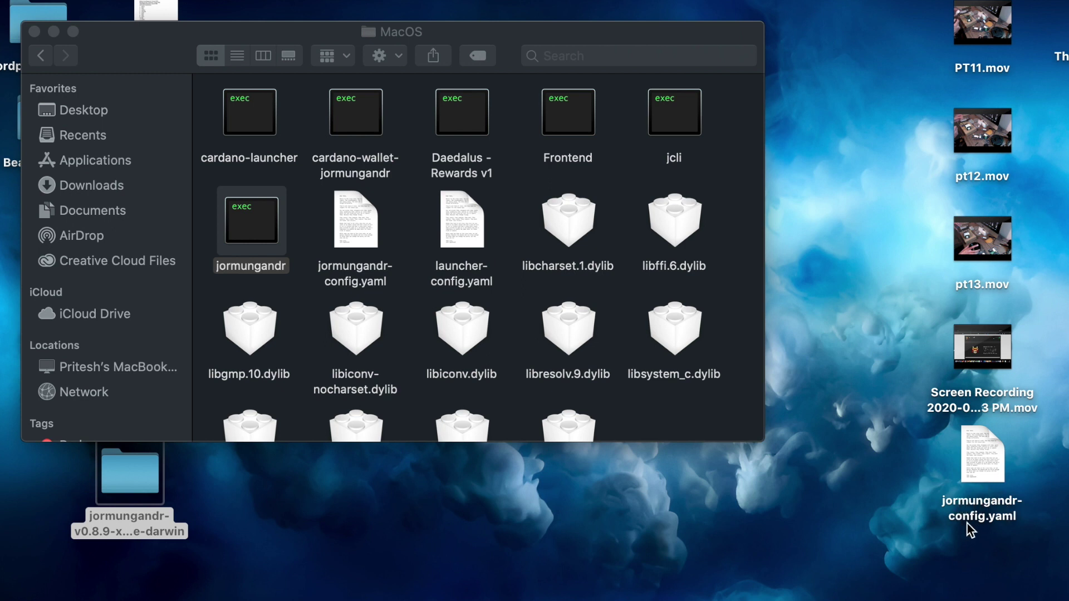
left_click(981, 452)
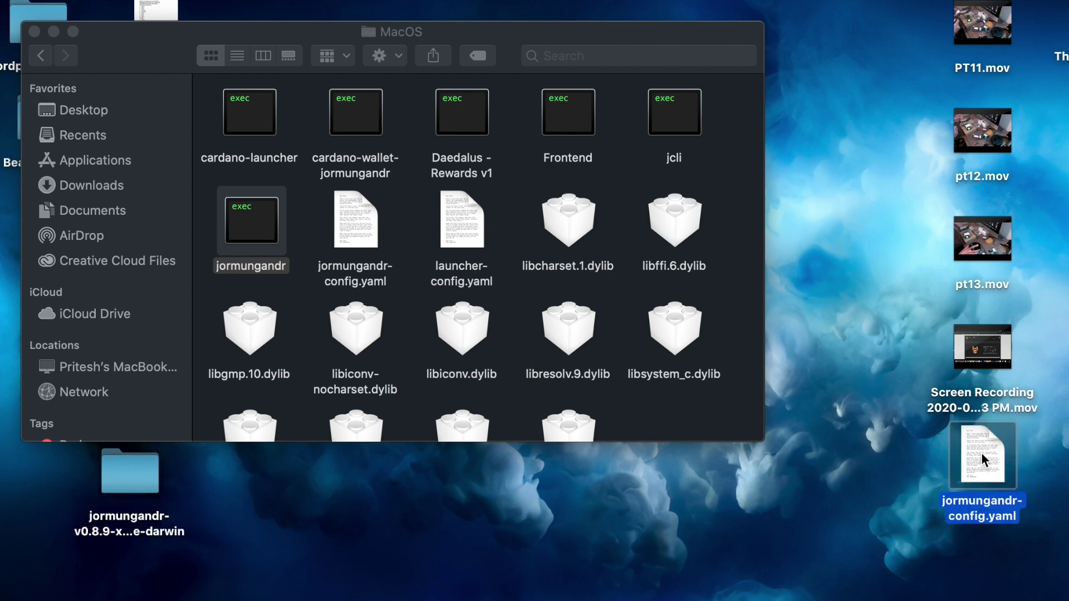
key("super+Tab")
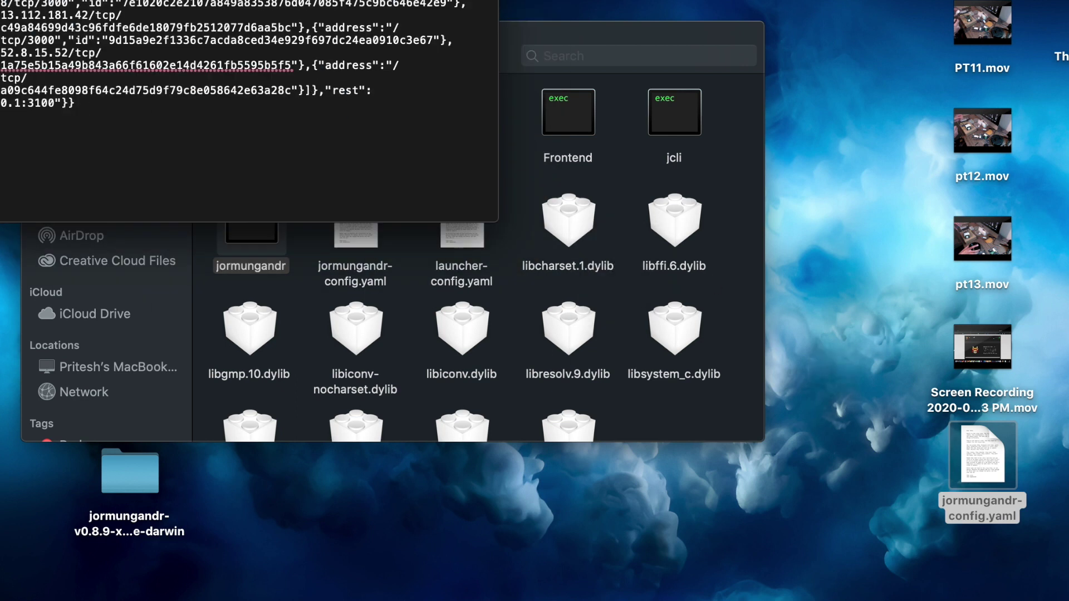
key("super+h")
left_click(127, 33)
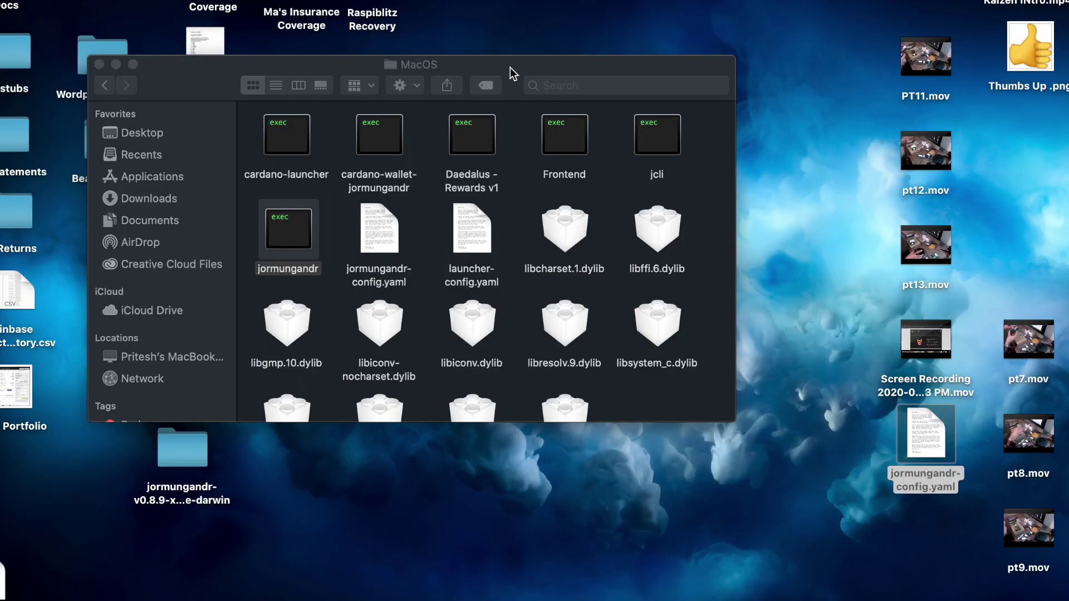
- Move the new jormungandr-config.yaml into the MacOS folder over the old one, then close the window
left_click_drag(511, 68, 721, 5)
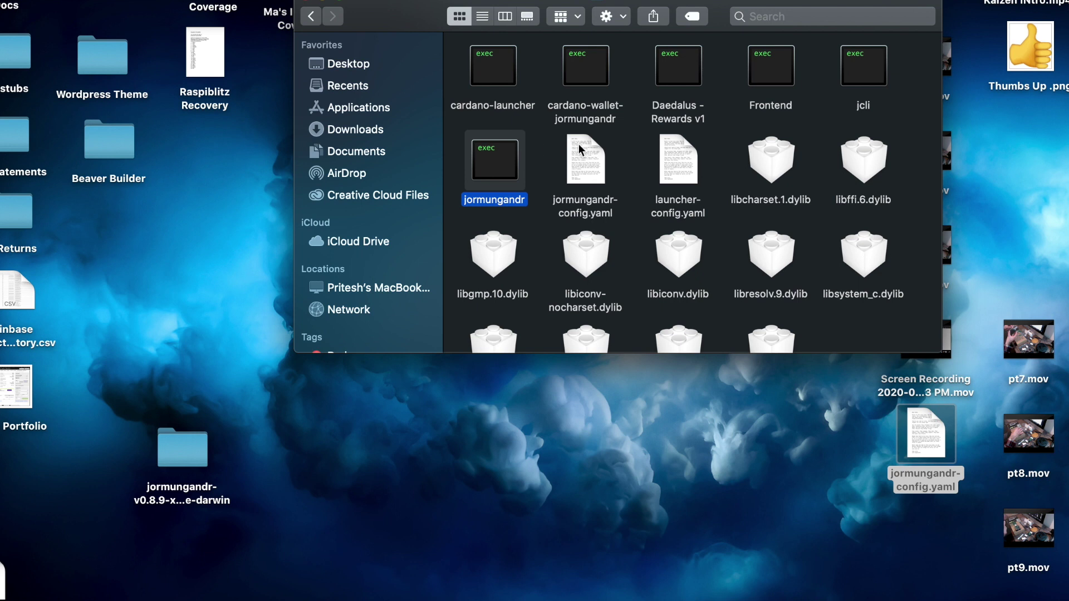
left_click(595, 165)
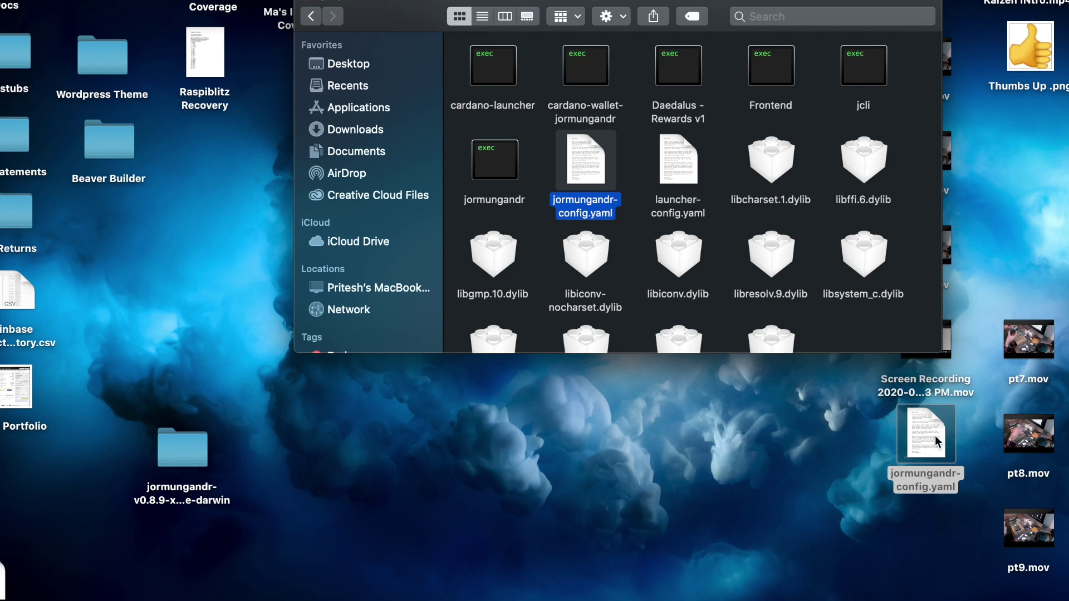
mouse_move(937, 441)
left_mouse_down()
mouse_move(881, 448)
mouse_move(755, 417)
mouse_move(701, 368)
mouse_move(635, 215)
mouse_move(693, 309)
mouse_move(846, 440)
mouse_move(939, 446)
left_mouse_up()
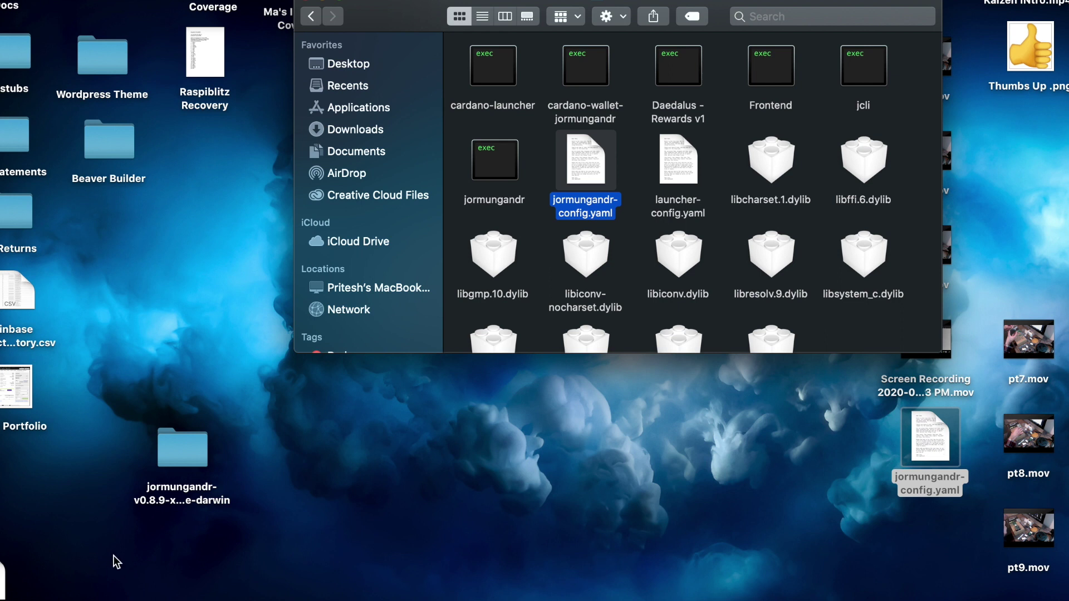
left_click(307, 1)
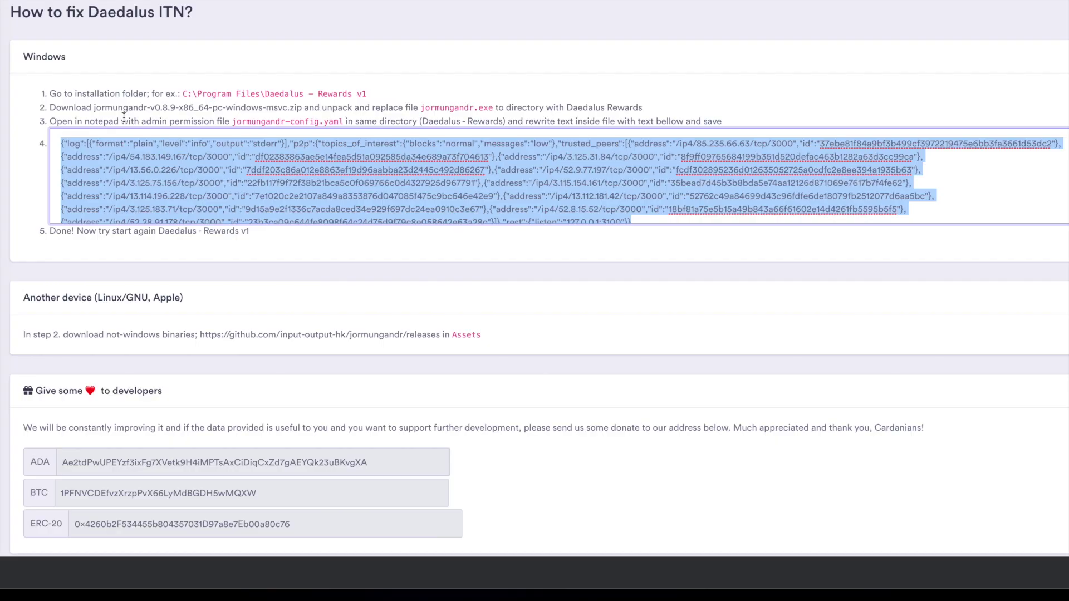
scroll(124, 117, "down", 2)
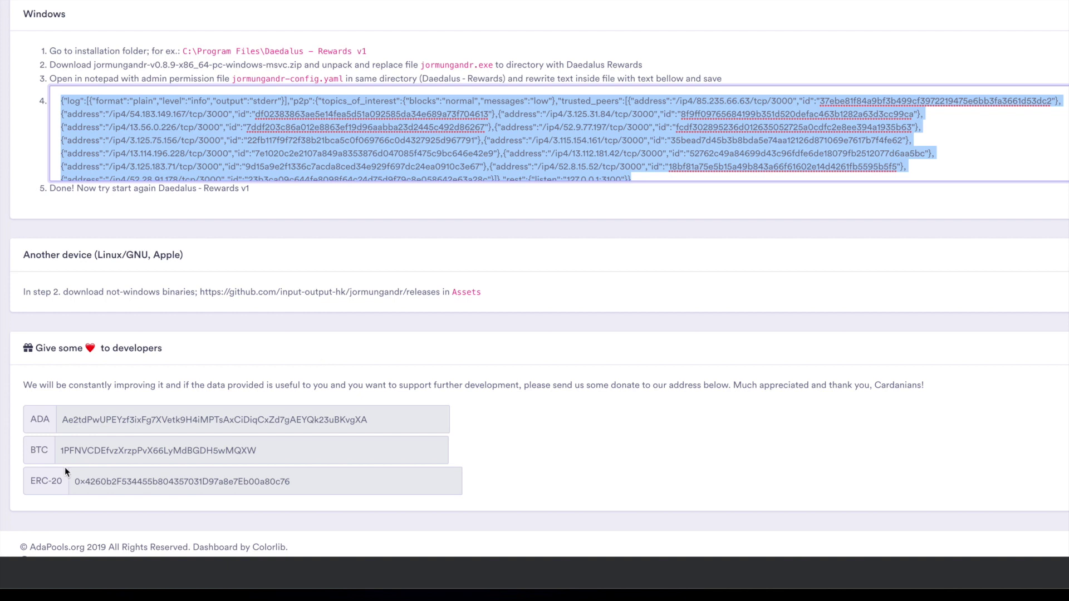
scroll(66, 442, "up", 2)
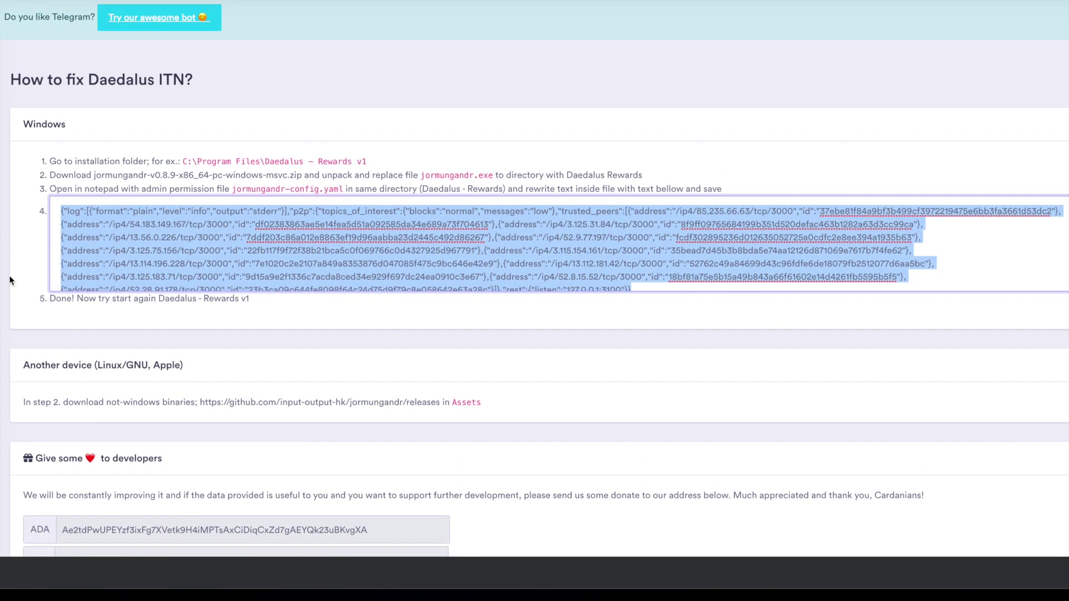